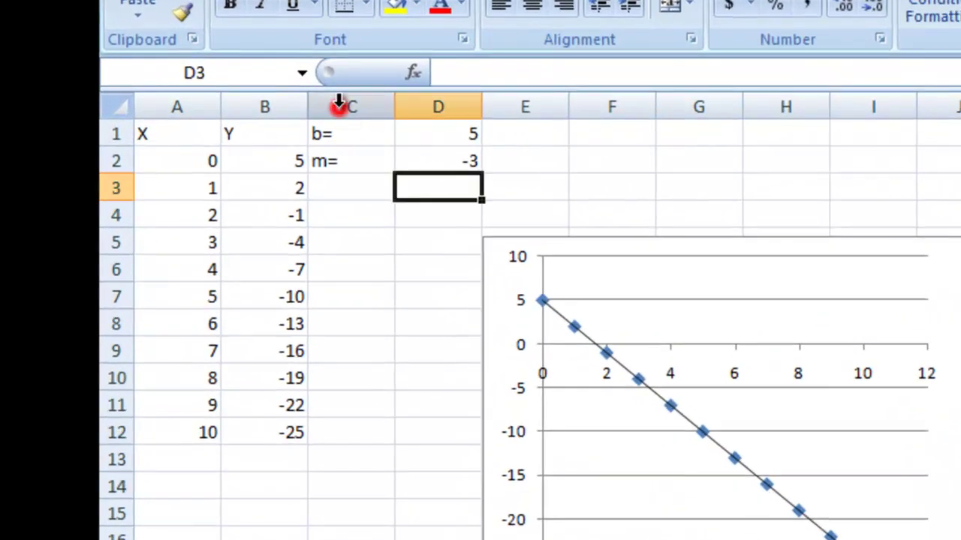
Insert an empty column C before the b=/m= labels and head it 'New Y'
{"action": "right_click", "coordinate": [340, 107]}
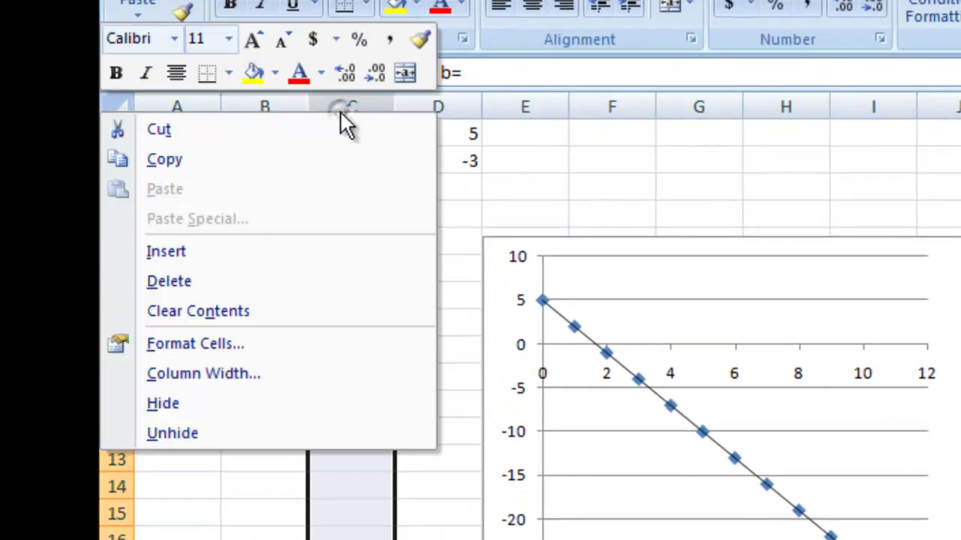
{"action": "left_click", "coordinate": [218, 253]}
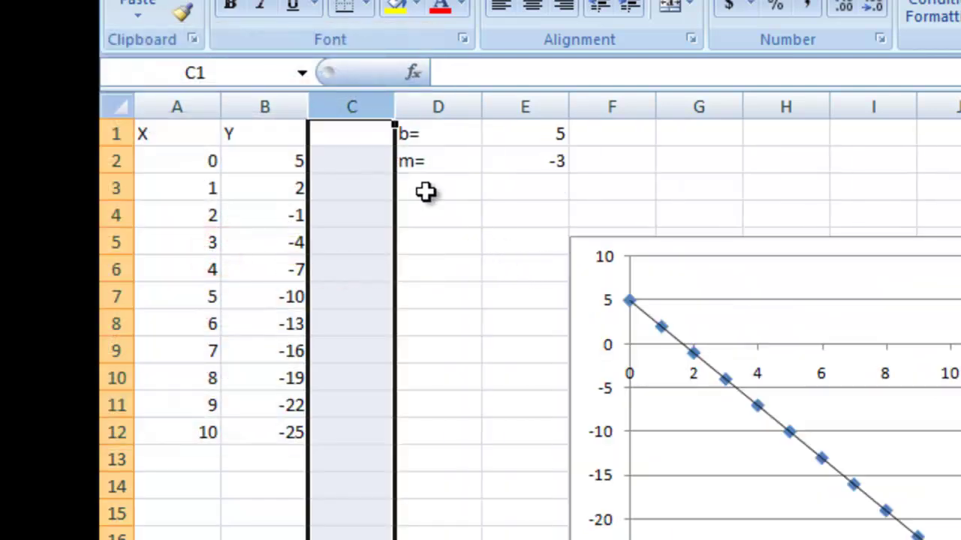
{"action": "left_click", "coordinate": [353, 134]}
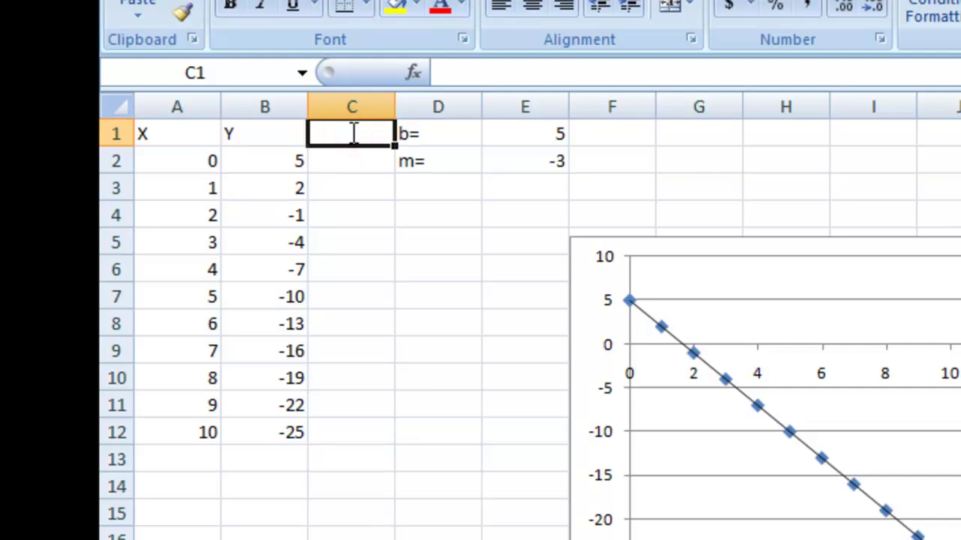
{"action": "type", "text": "New Y"}
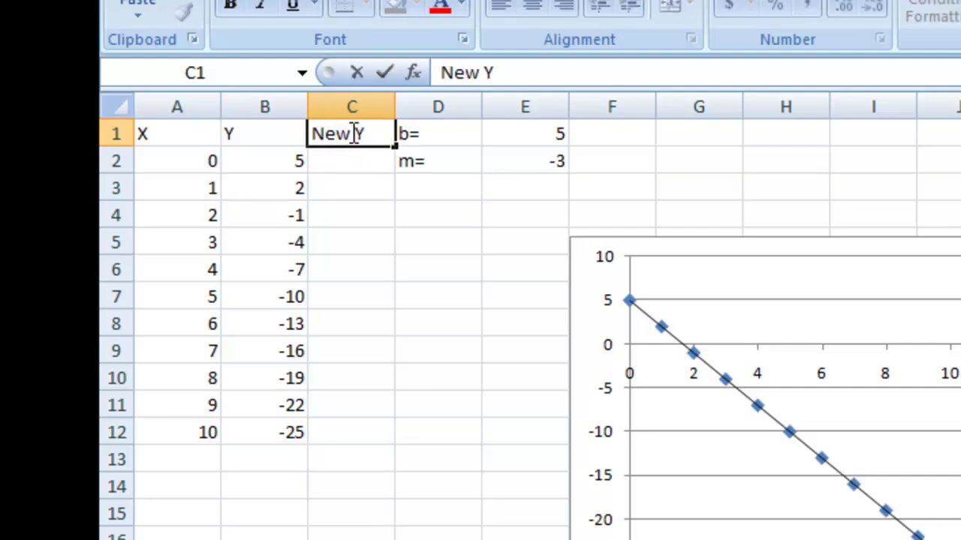
{"action": "left_click", "coordinate": [351, 162]}
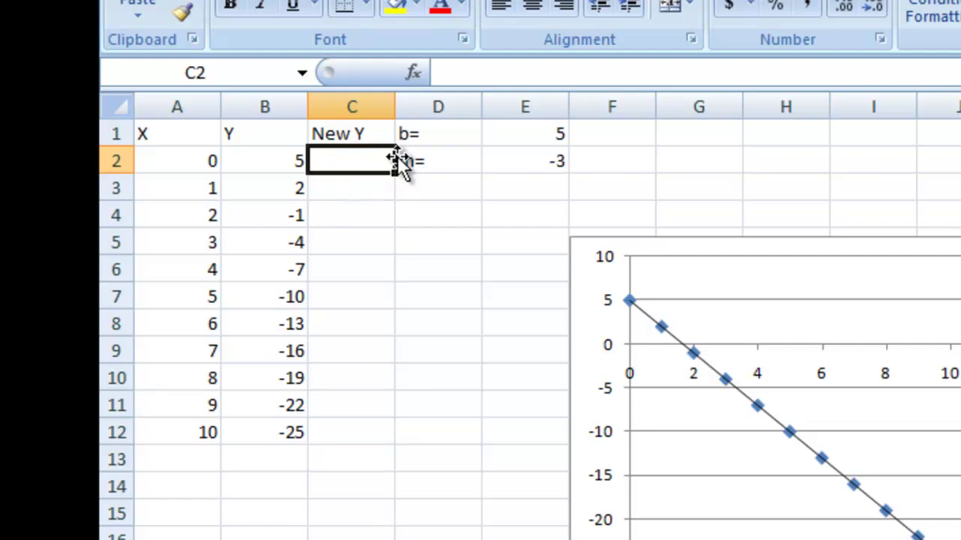
Enter =B2+(-1)^RANDBETWEEN(1,2) in C2 to offset the Y value by a random ±1
{"action": "type", "text": "="}
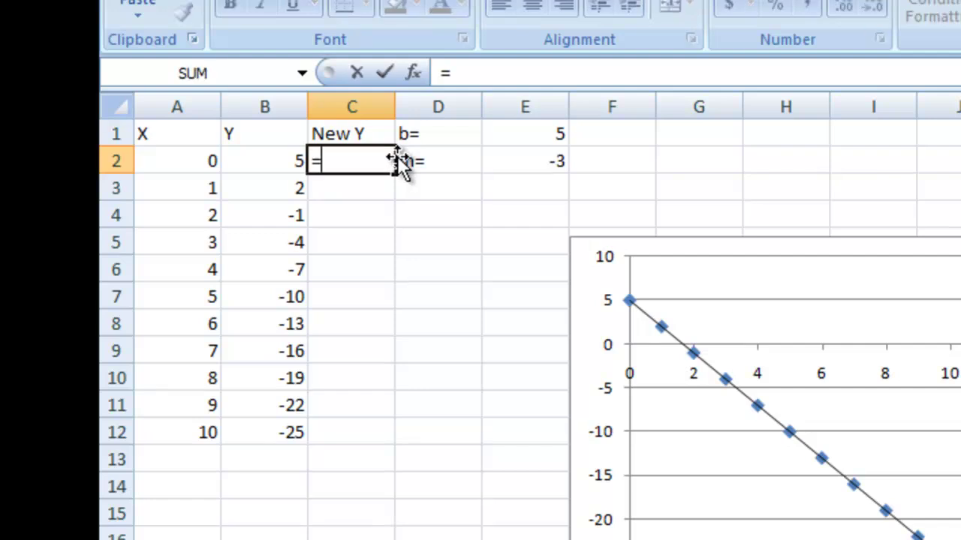
{"action": "left_click", "coordinate": [275, 162]}
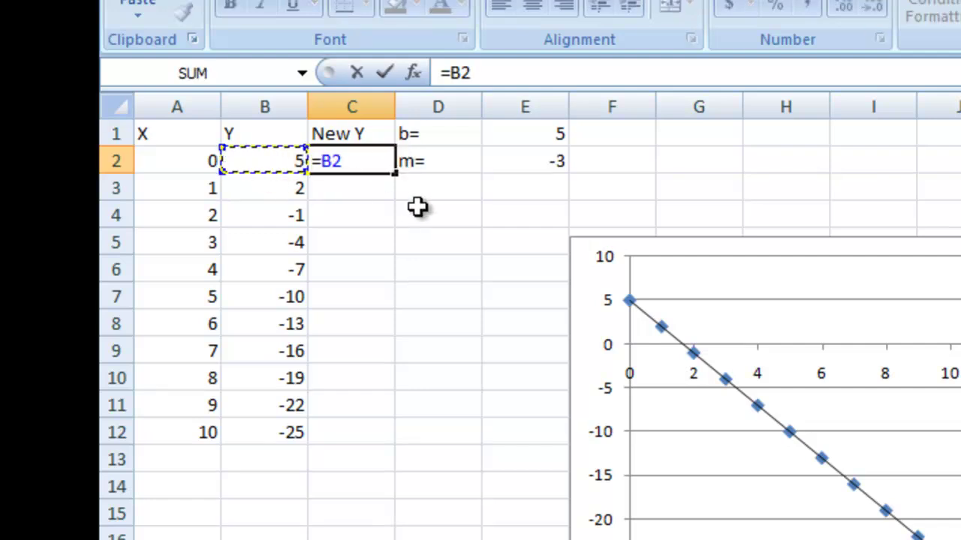
{"action": "type", "text": "+"}
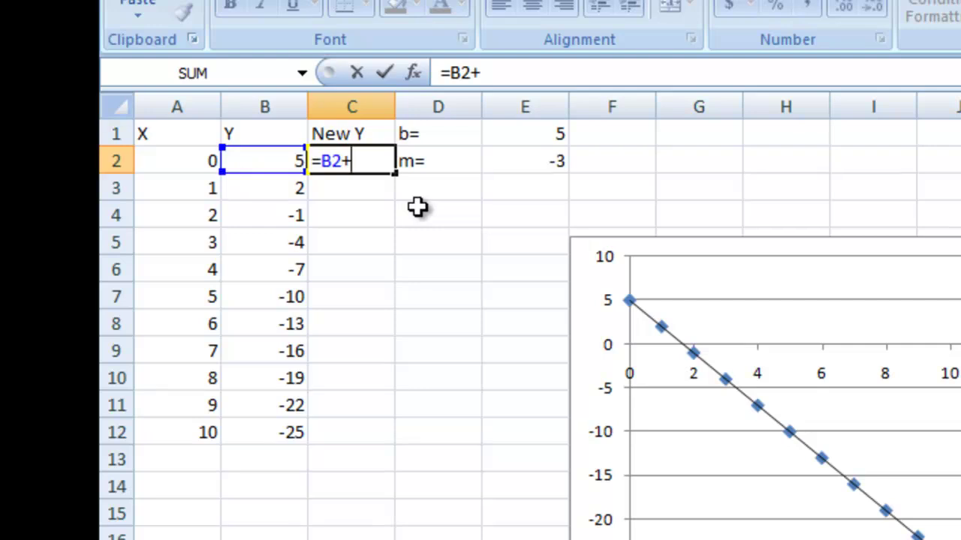
{"action": "type", "text": "(-1)^"}
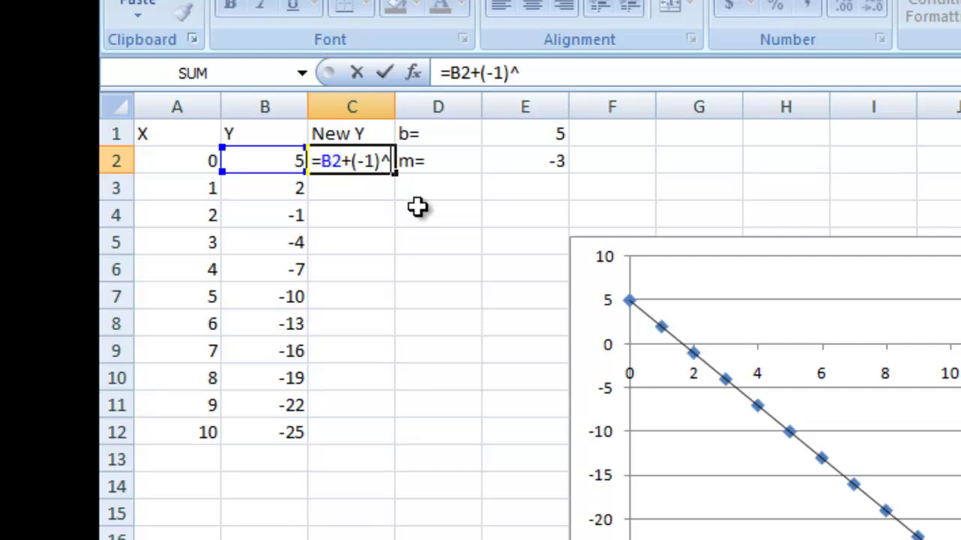
{"action": "type", "text": "RAND"}
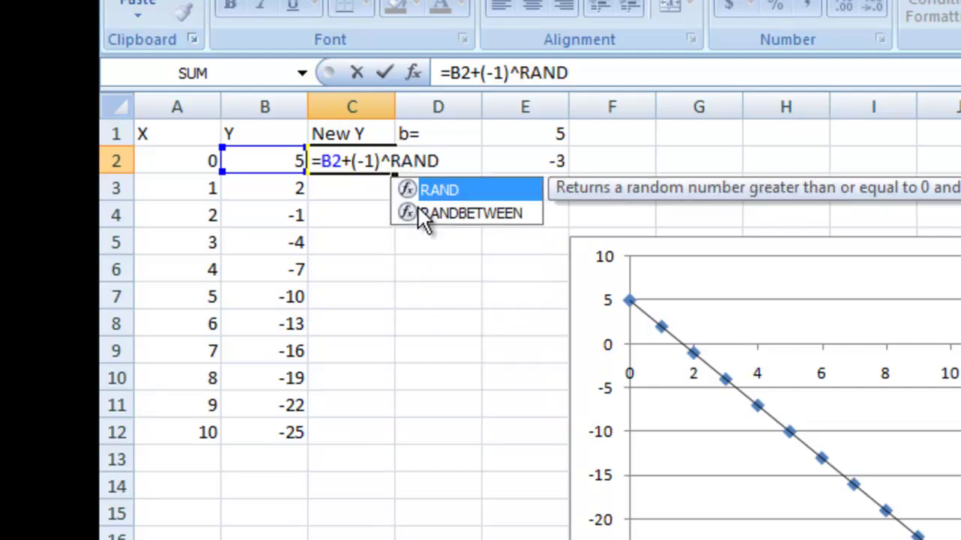
{"action": "type", "text": "BE"}
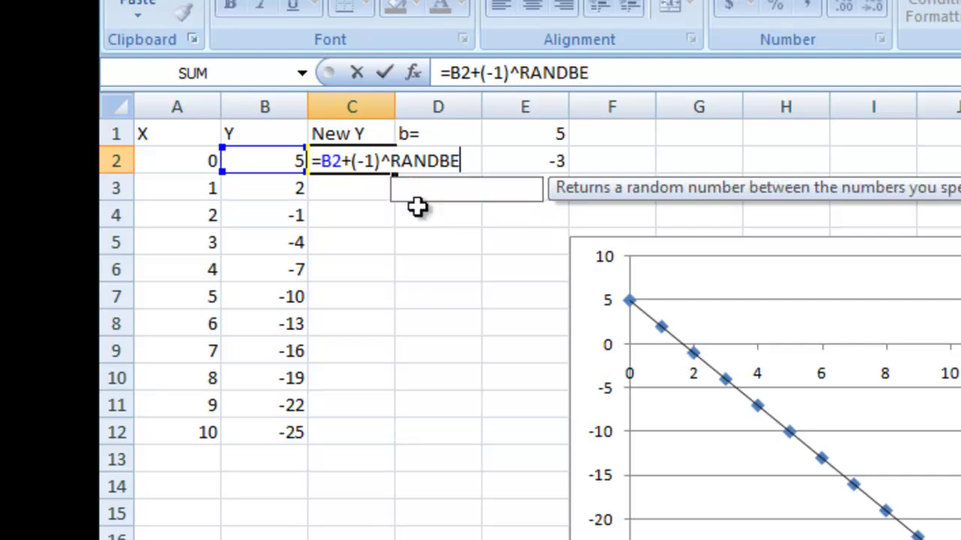
{"action": "type", "text": "TWEEN"}
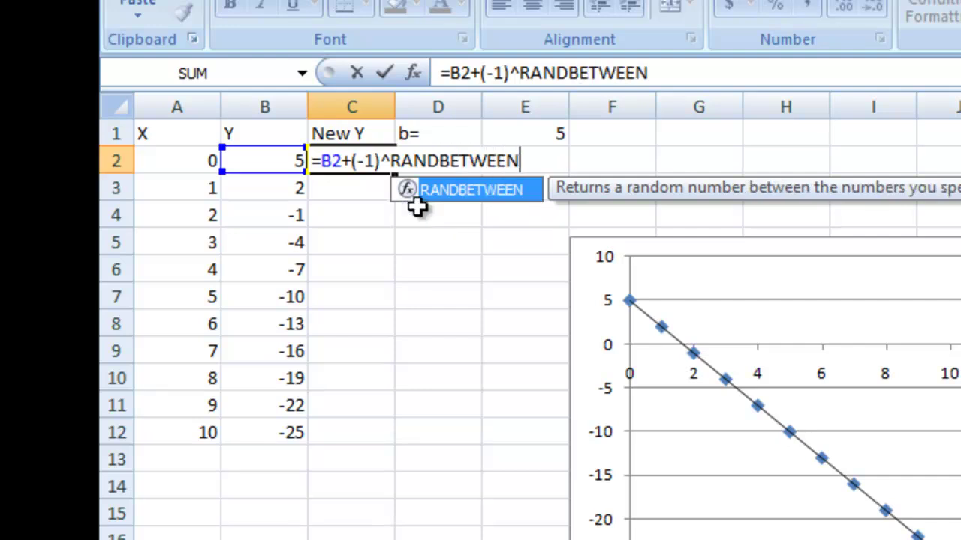
{"action": "type", "text": "("}
{"action": "type", "text": "1"}
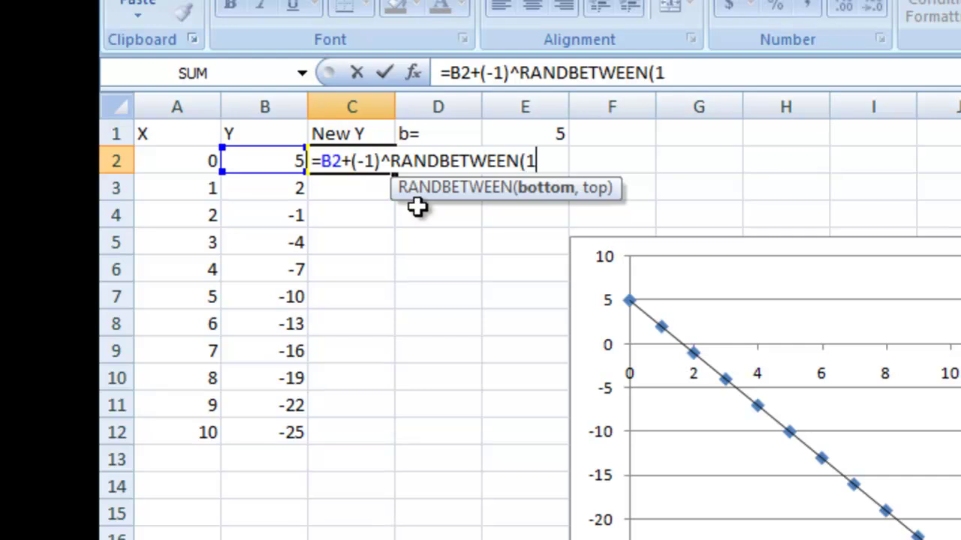
{"action": "type", "text": ",2)"}
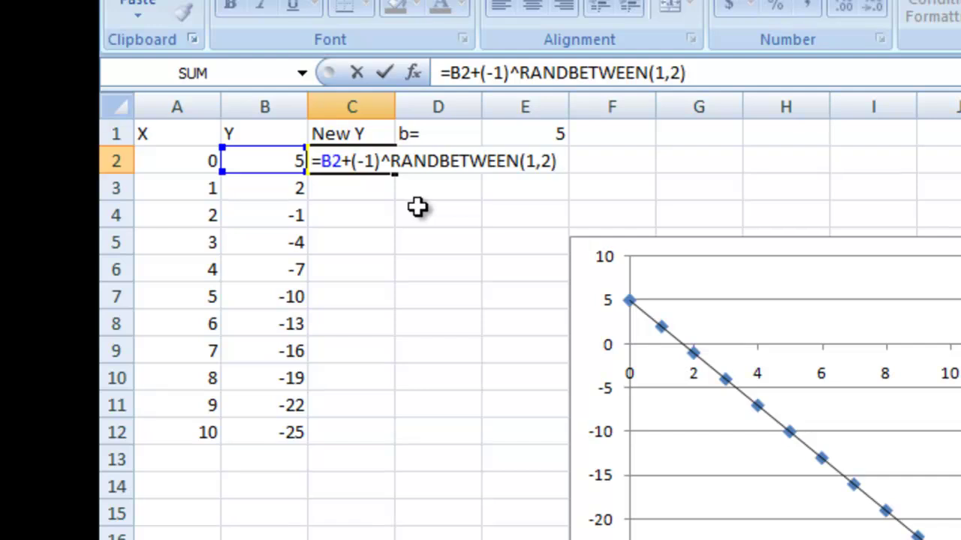
{"action": "key", "text": "Return"}
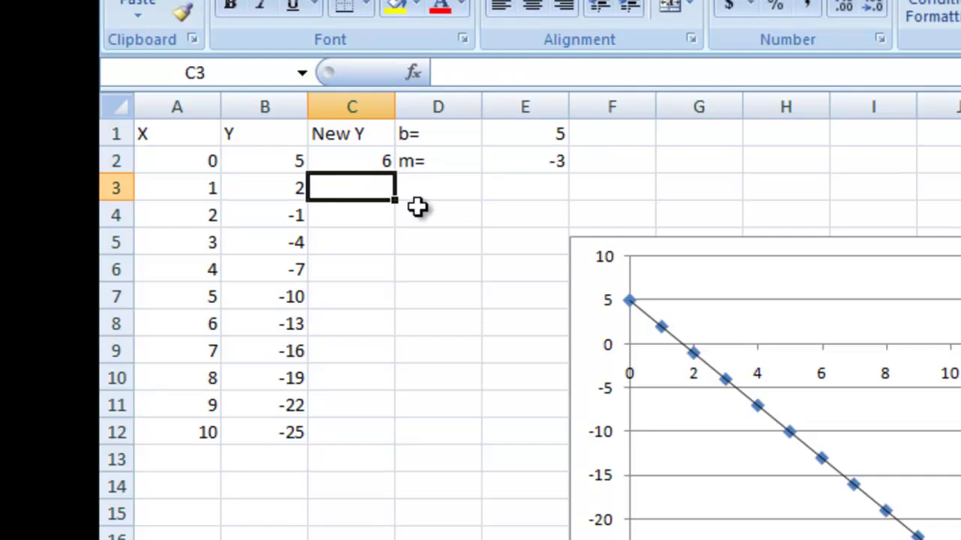
Fill the C2 formula down to C12 and shift the existing chart up and right
{"action": "left_click", "coordinate": [351, 159]}
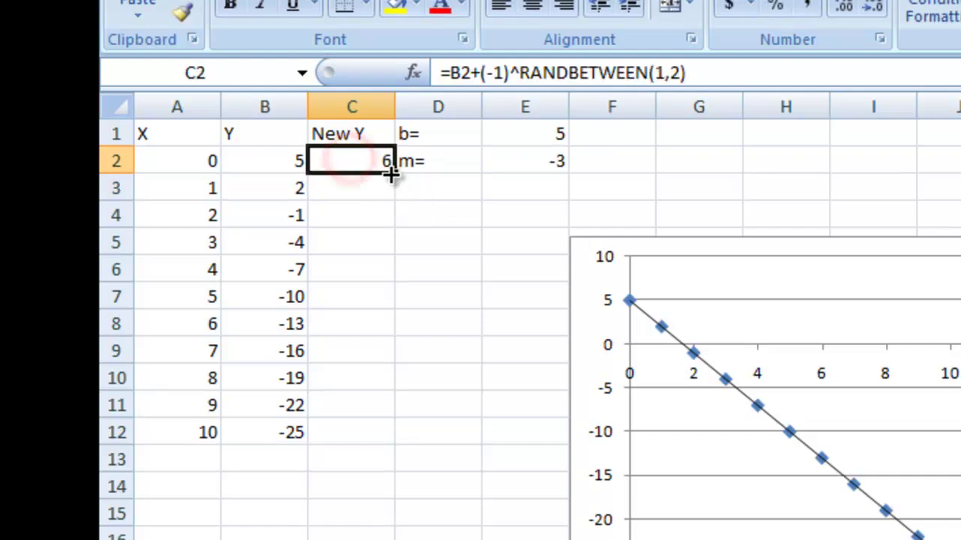
{"action": "left_click_drag", "start_coordinate": [391, 172], "coordinate": [387, 439]}
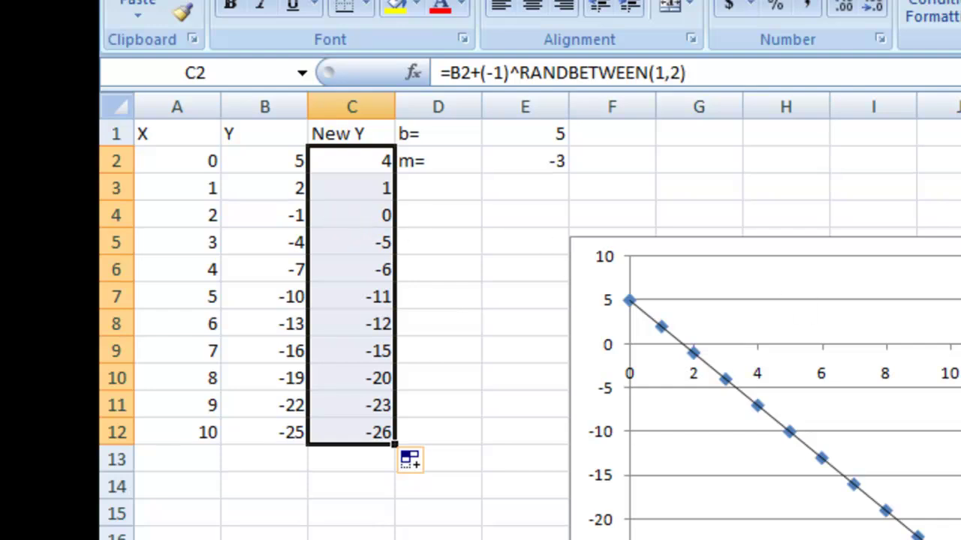
{"action": "left_click_drag", "start_coordinate": [751, 300], "coordinate": [834, 235]}
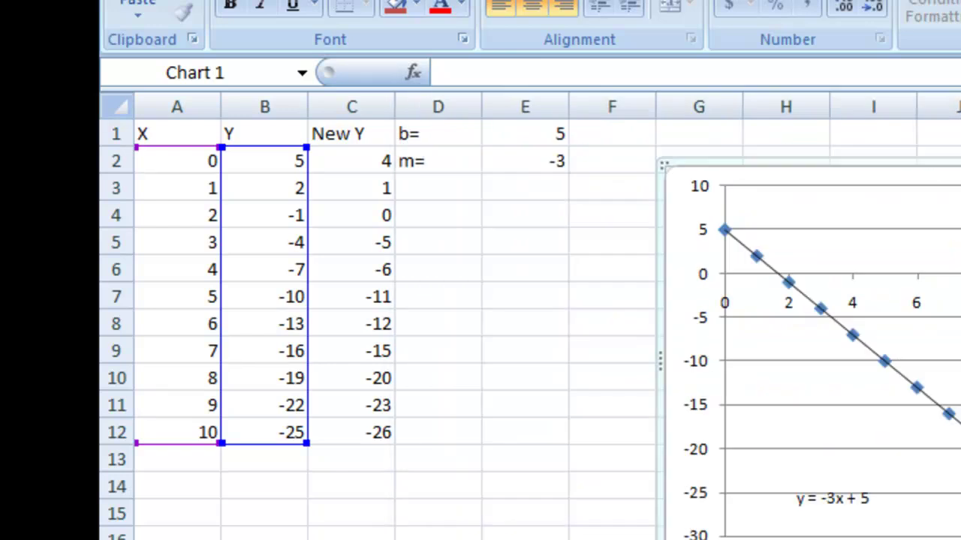
Select the X values A2:A12 with the New Y values and insert a markers-only scatter chart
{"action": "left_click_drag", "start_coordinate": [746, 299], "coordinate": [772, 279]}
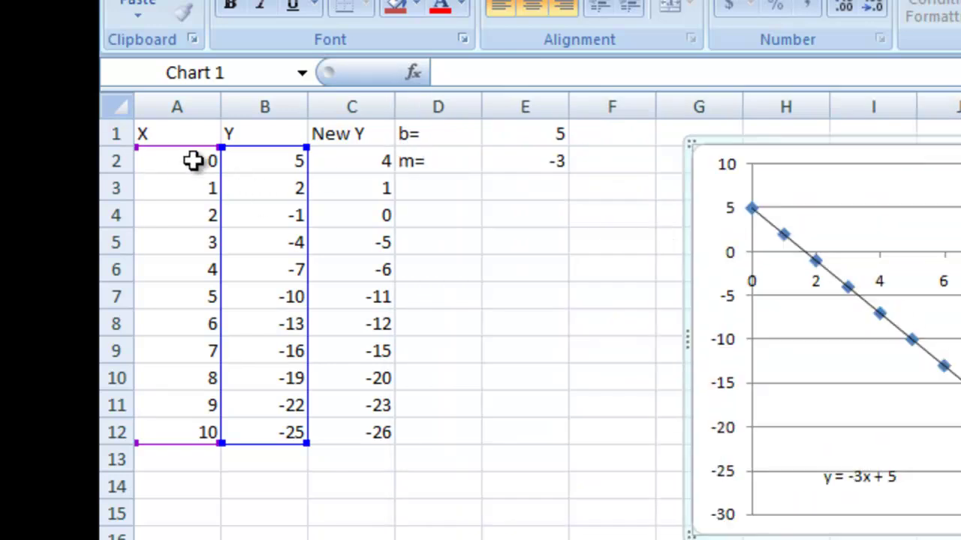
{"action": "left_click_drag", "start_coordinate": [178, 161], "coordinate": [181, 429]}
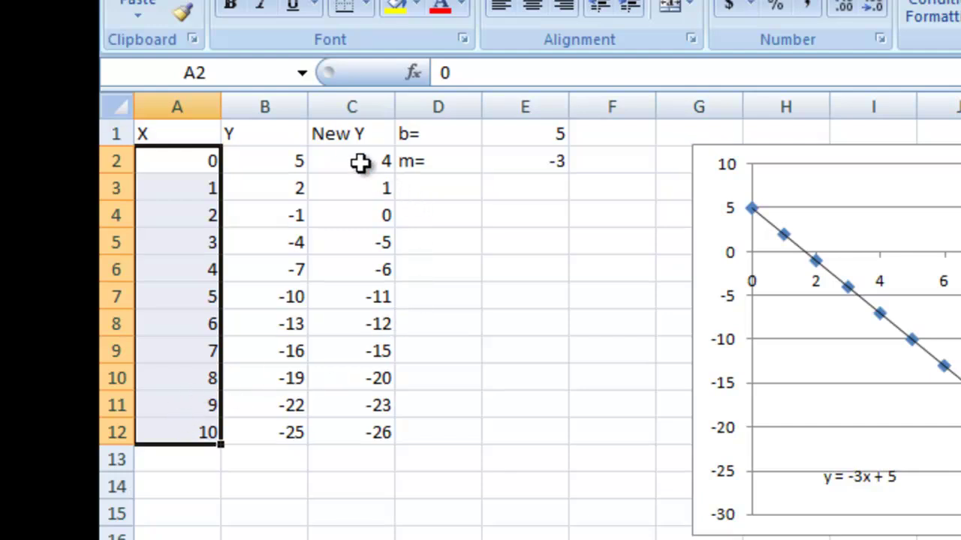
{"action": "left_click_drag", "start_coordinate": [353, 160], "coordinate": [368, 429]}
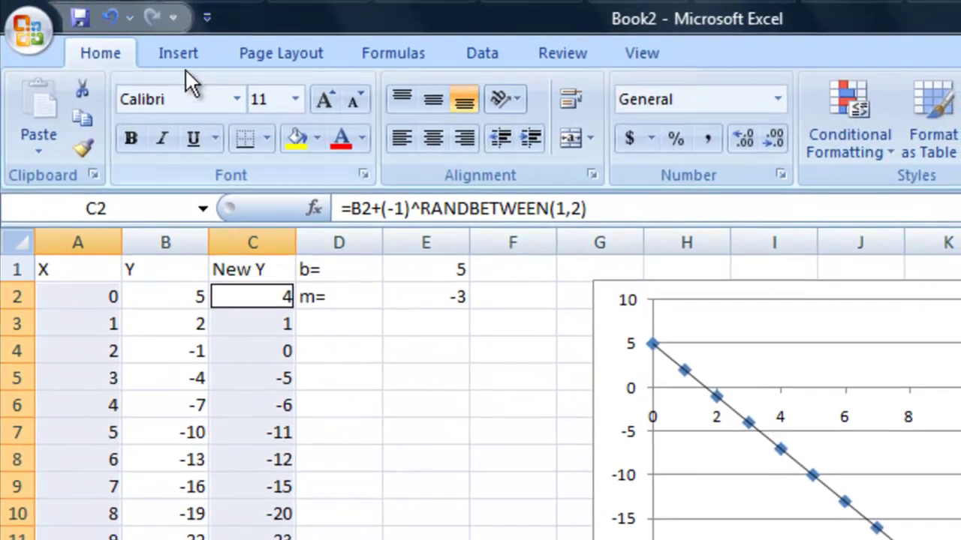
{"action": "left_click", "coordinate": [181, 52]}
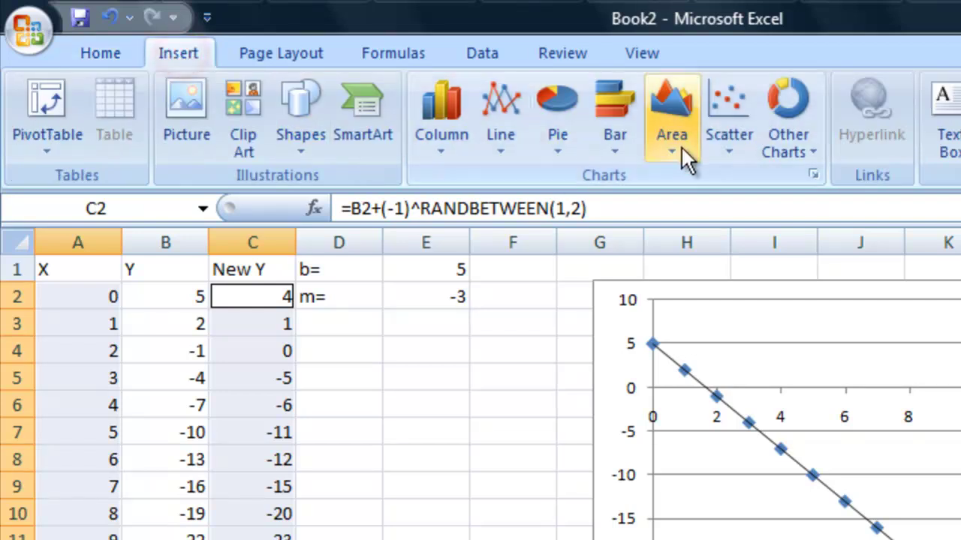
{"action": "left_click", "coordinate": [722, 124]}
{"action": "left_click", "coordinate": [627, 218]}
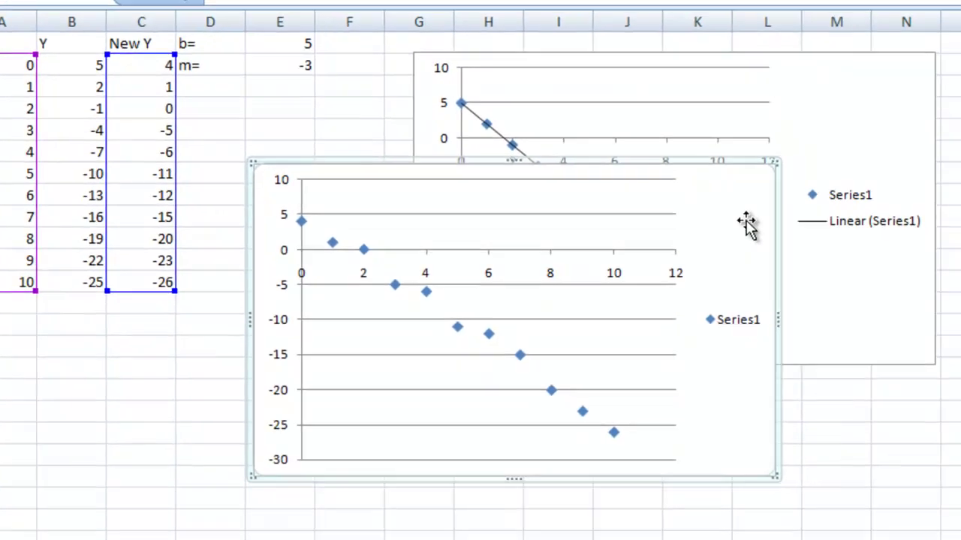
Move the new scatter chart below the original trendline chart
{"action": "left_click_drag", "start_coordinate": [745, 222], "coordinate": [826, 416]}
{"action": "scroll", "coordinate": [910, 304], "scroll_direction": "down", "scroll_amount": 2}
{"action": "left_click_drag", "start_coordinate": [818, 302], "coordinate": [880, 325]}
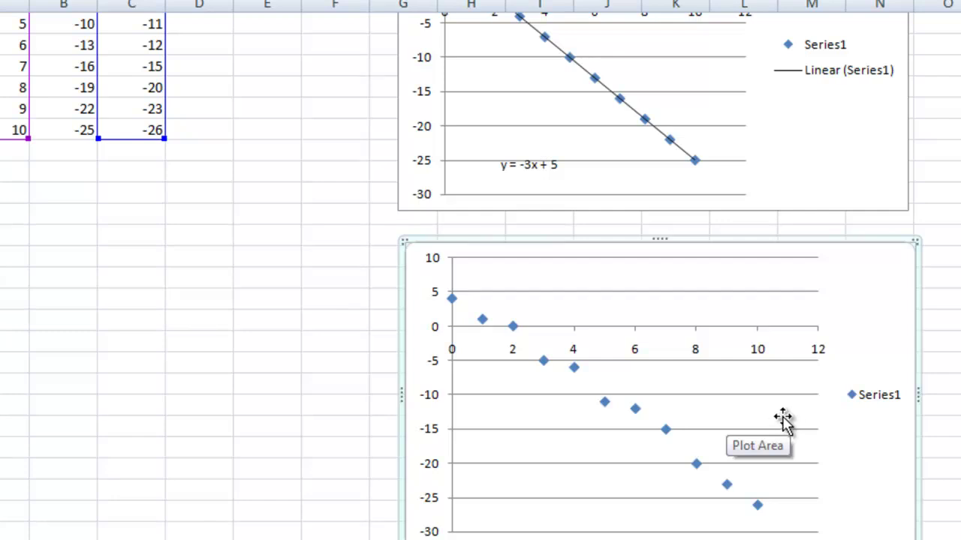
Add a linear trendline to the New Y series showing its equation and R-squared (0.99)
{"action": "left_click", "coordinate": [728, 486]}
{"action": "right_click", "coordinate": [728, 487]}
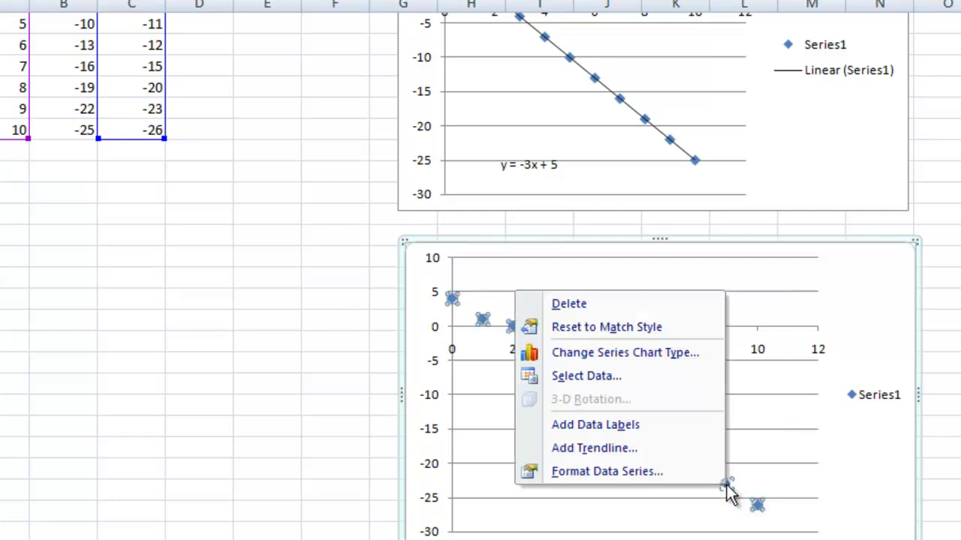
{"action": "left_click", "coordinate": [638, 448]}
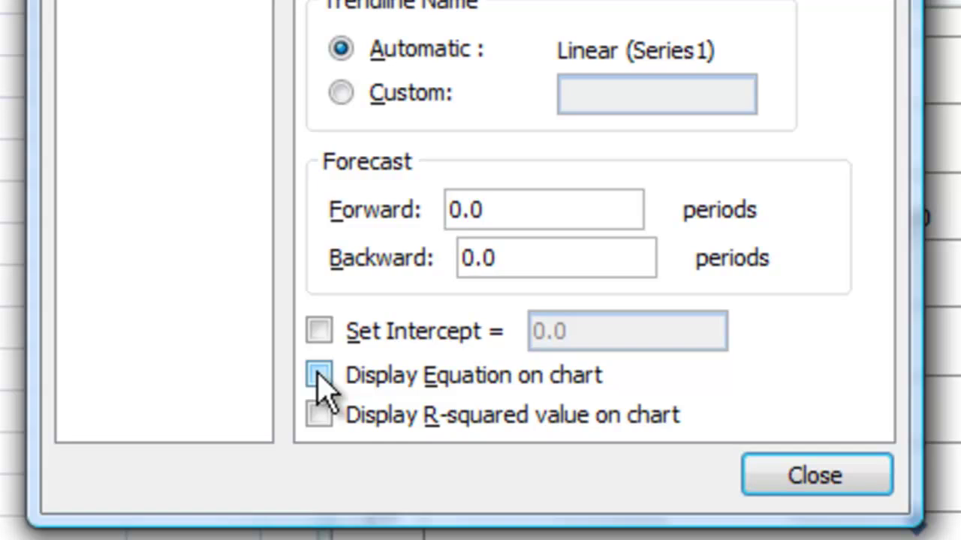
{"action": "left_click", "coordinate": [317, 376]}
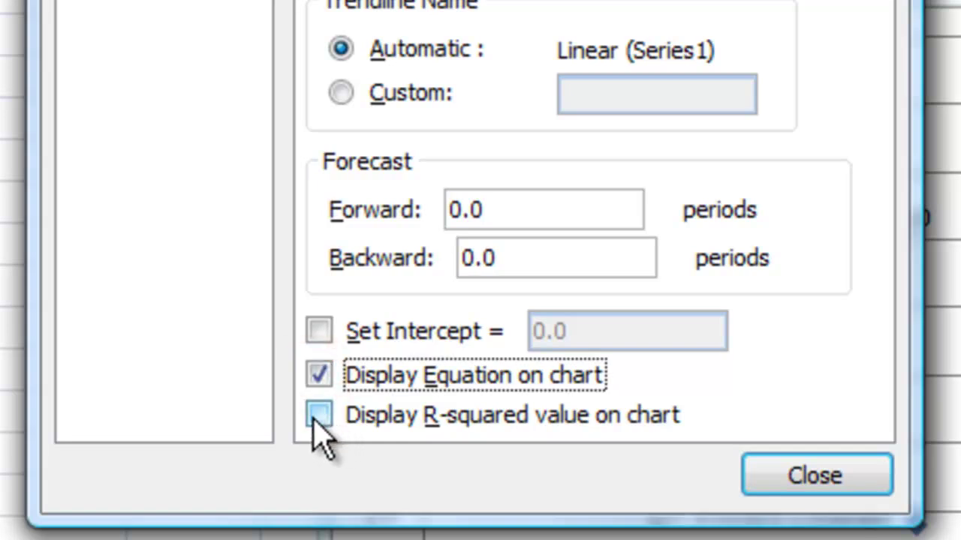
{"action": "left_click", "coordinate": [317, 415]}
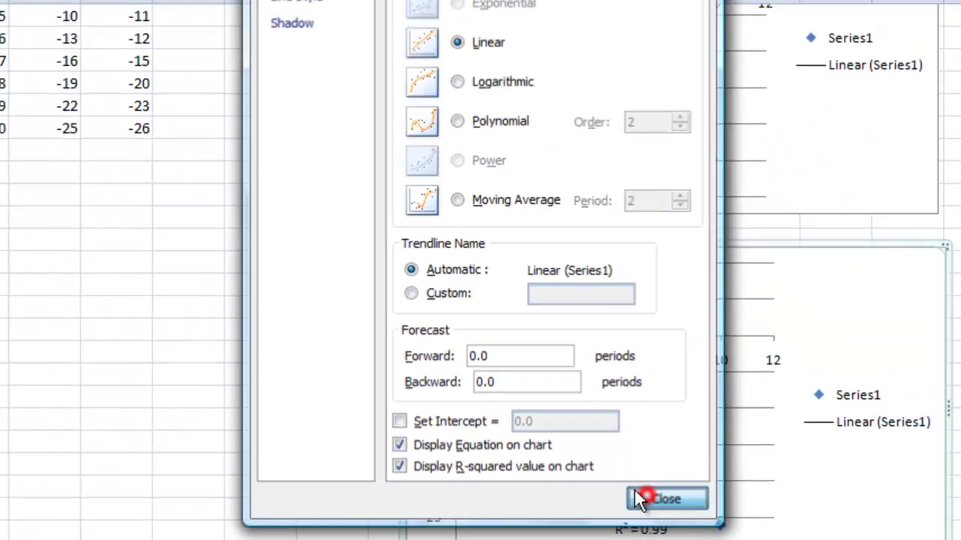
Move the trendline equation and R² = 0.99 label up near the chart's top
{"action": "left_click", "coordinate": [817, 476]}
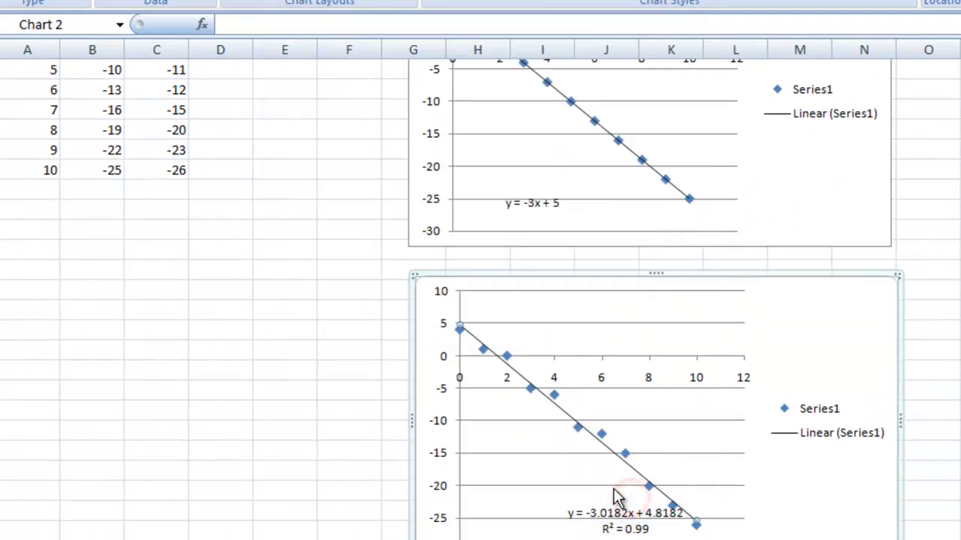
{"action": "left_click_drag", "start_coordinate": [623, 515], "coordinate": [651, 322]}
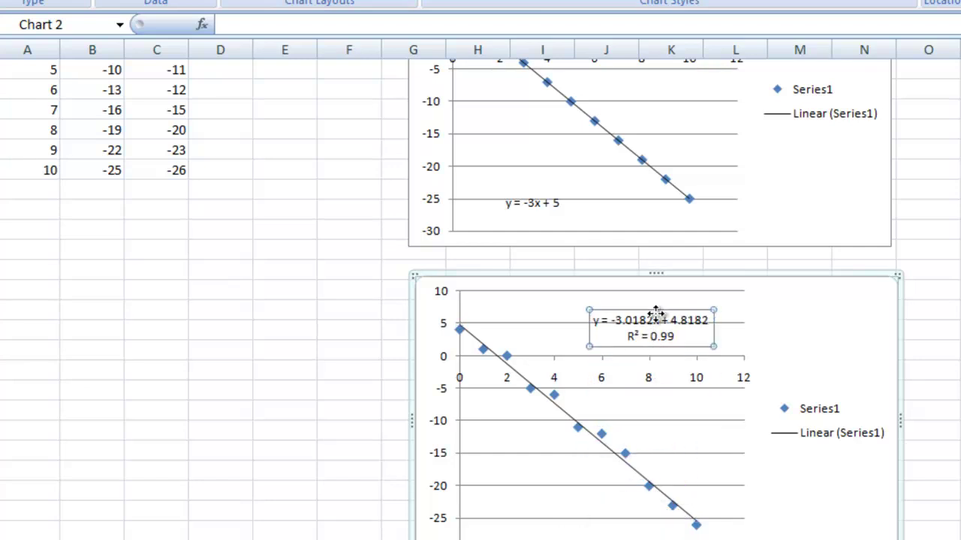
{"action": "left_click", "coordinate": [646, 321]}
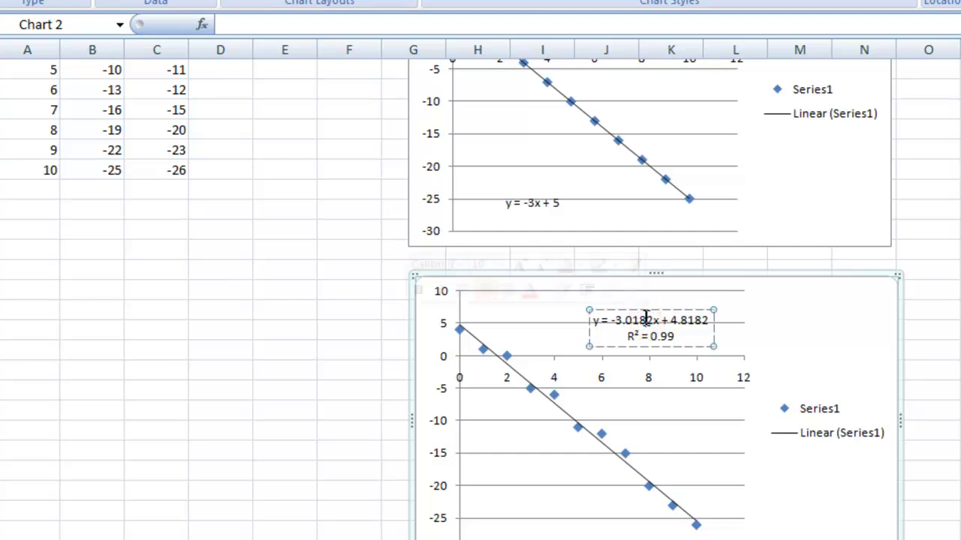
{"action": "left_click", "coordinate": [738, 330]}
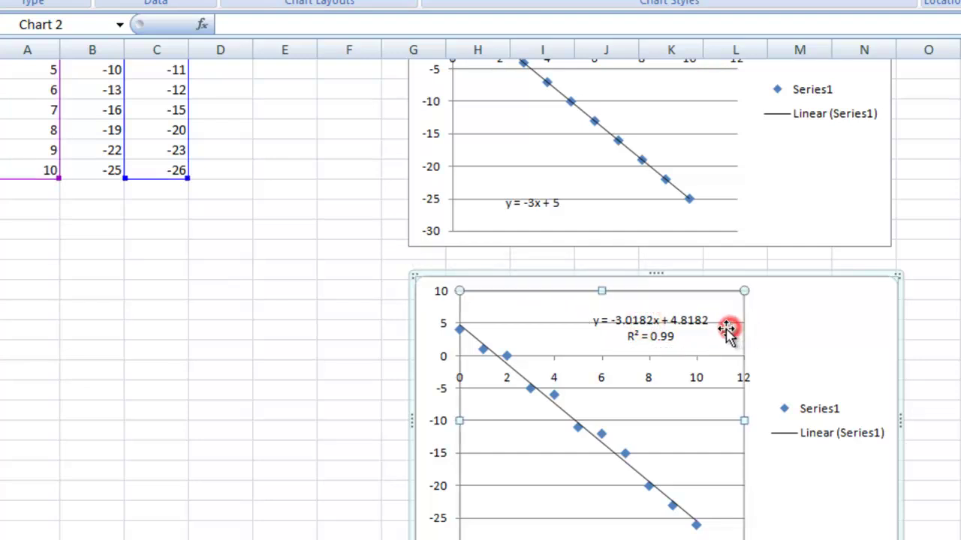
{"action": "left_click", "coordinate": [674, 320]}
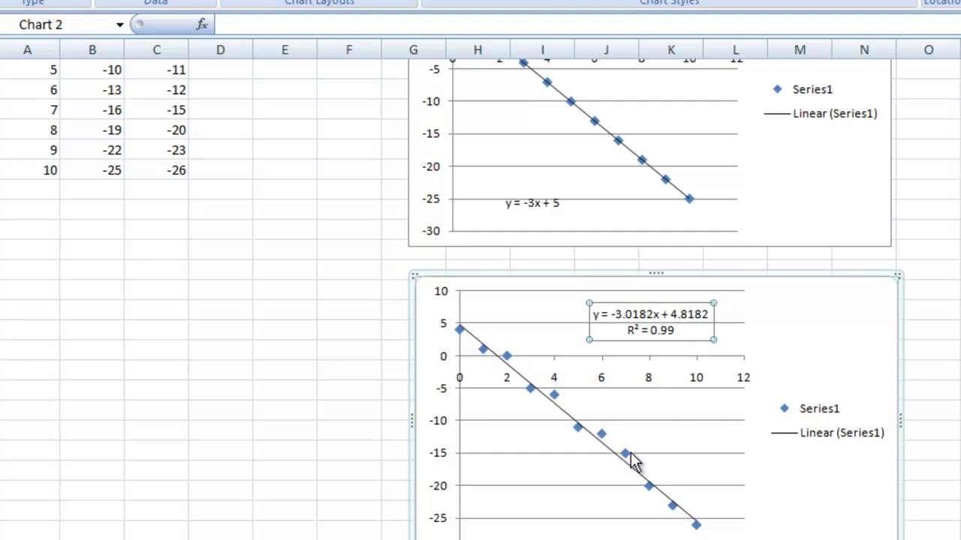
Drag the New Y chart higher so it largely covers the first chart
{"action": "mouse_move", "coordinate": [600, 437]}
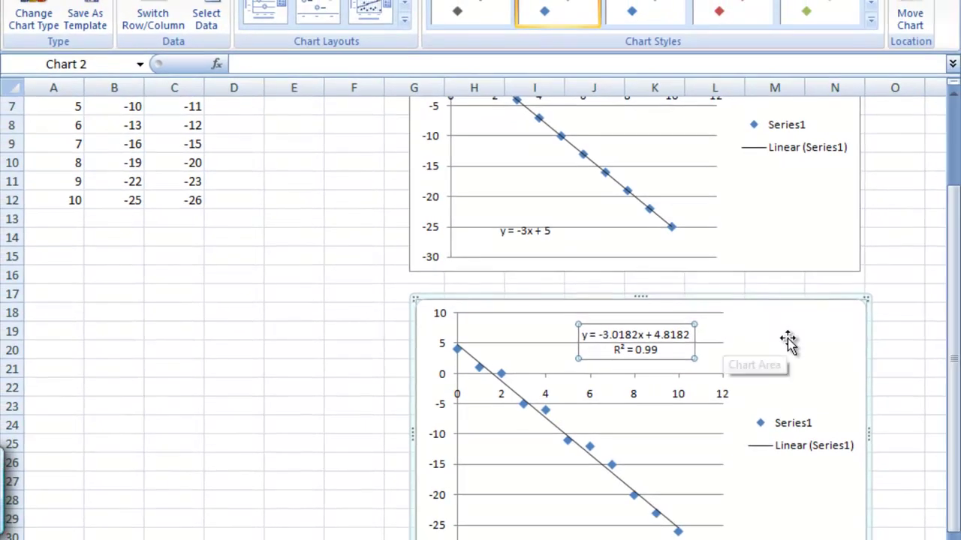
{"action": "left_click_drag", "start_coordinate": [788, 342], "coordinate": [776, 185]}
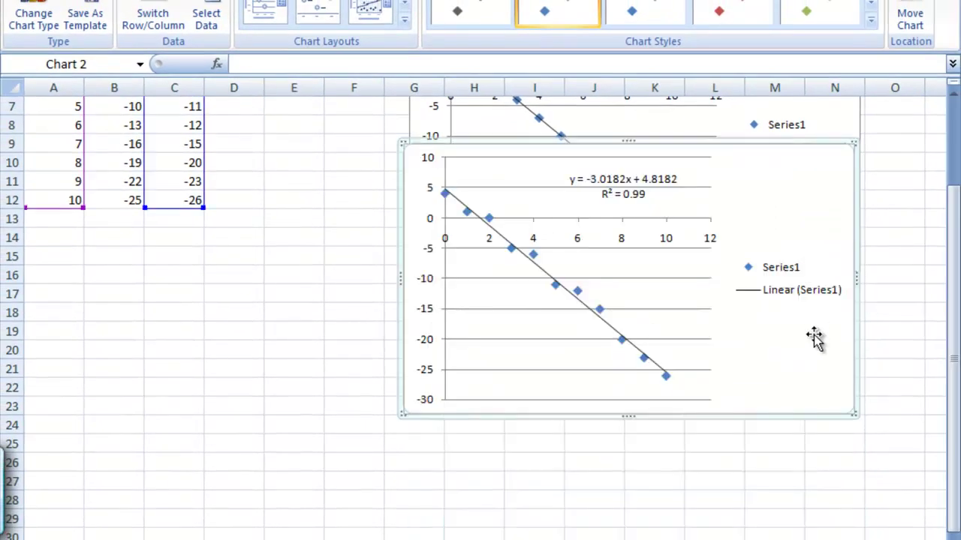
{"action": "scroll", "coordinate": [815, 337], "scroll_direction": "up", "scroll_amount": 2}
{"action": "left_click_drag", "start_coordinate": [778, 315], "coordinate": [780, 243]}
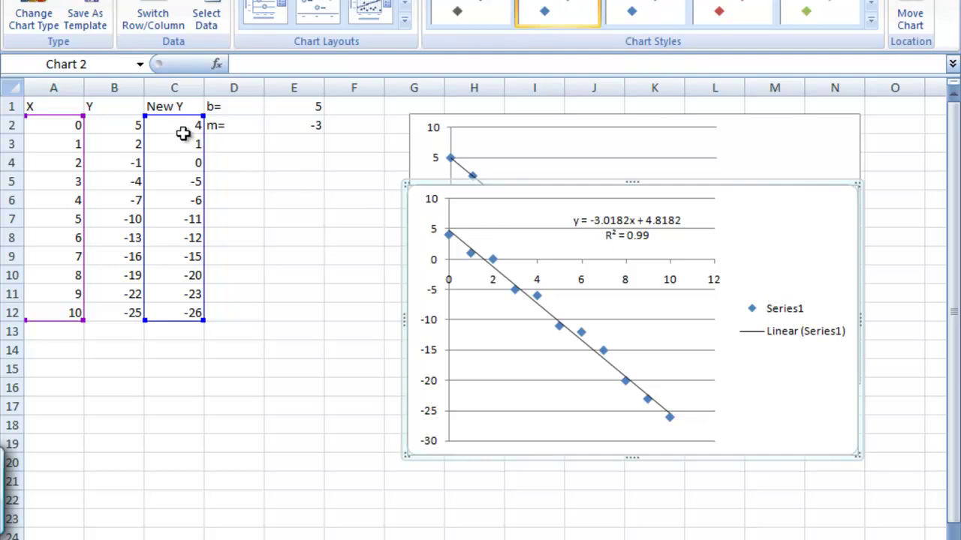
Edit empty cells in column D to re-randomize New Y, giving y = -2.9273x + 4.9091, R² = 0.9899
{"action": "left_click", "coordinate": [230, 145]}
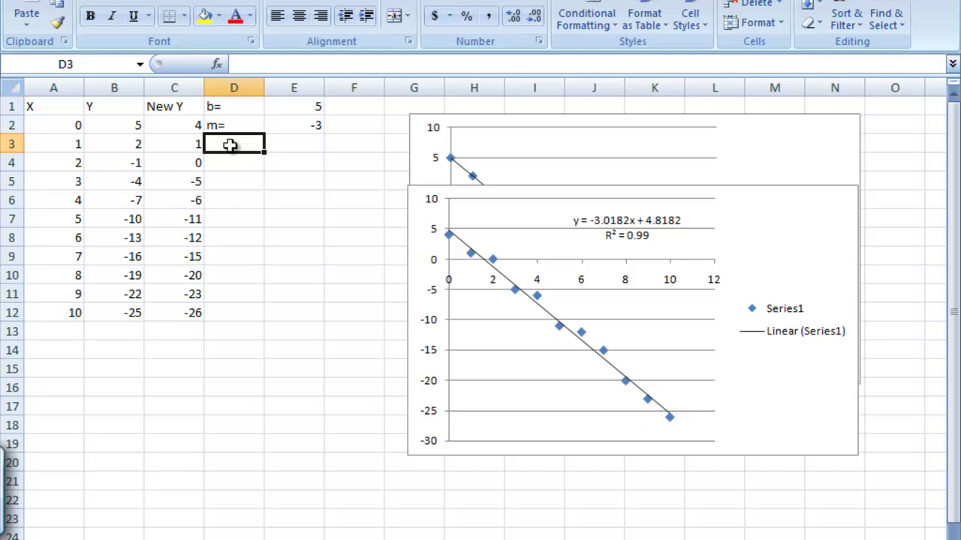
{"action": "left_click", "coordinate": [226, 164]}
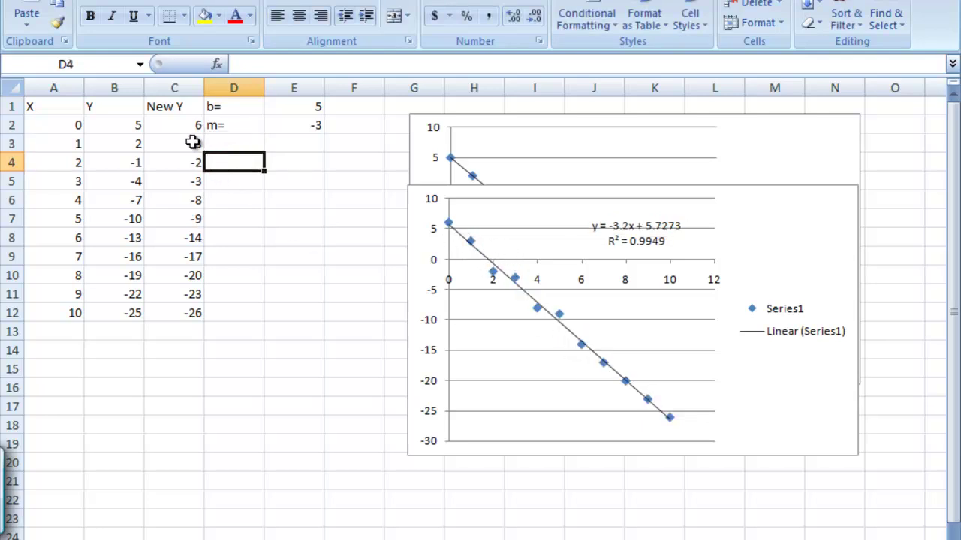
{"action": "double_click", "coordinate": [241, 183]}
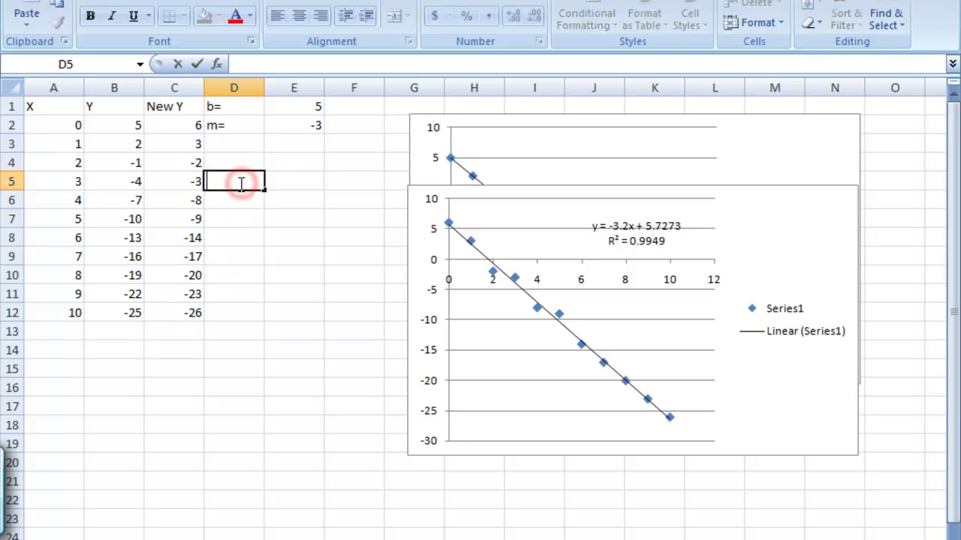
{"action": "left_click", "coordinate": [235, 160]}
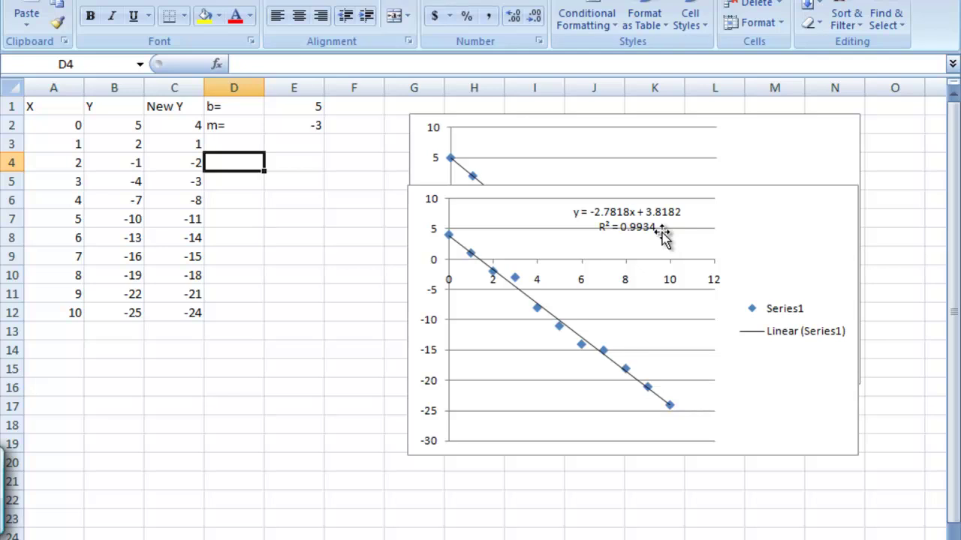
{"action": "left_click", "coordinate": [242, 202]}
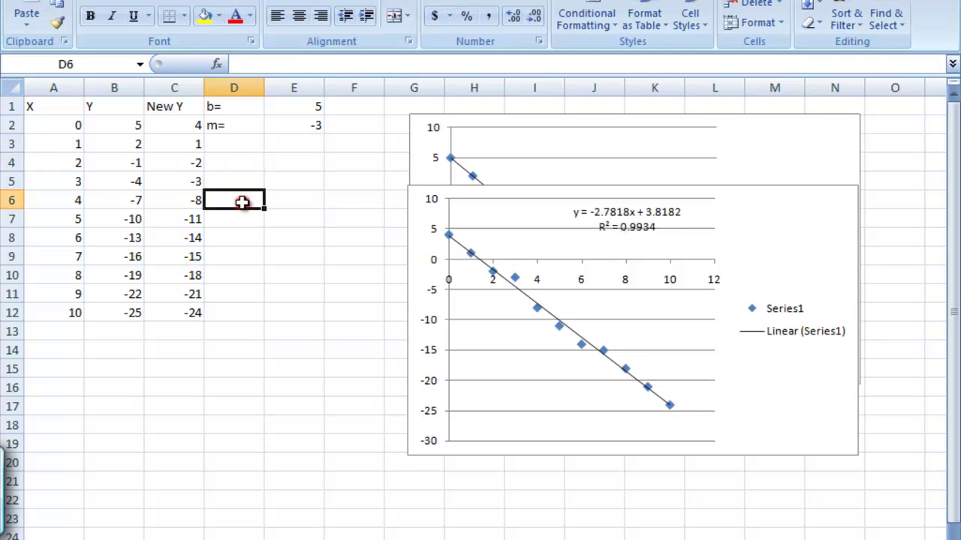
{"action": "double_click", "coordinate": [242, 202]}
{"action": "left_click", "coordinate": [247, 181]}
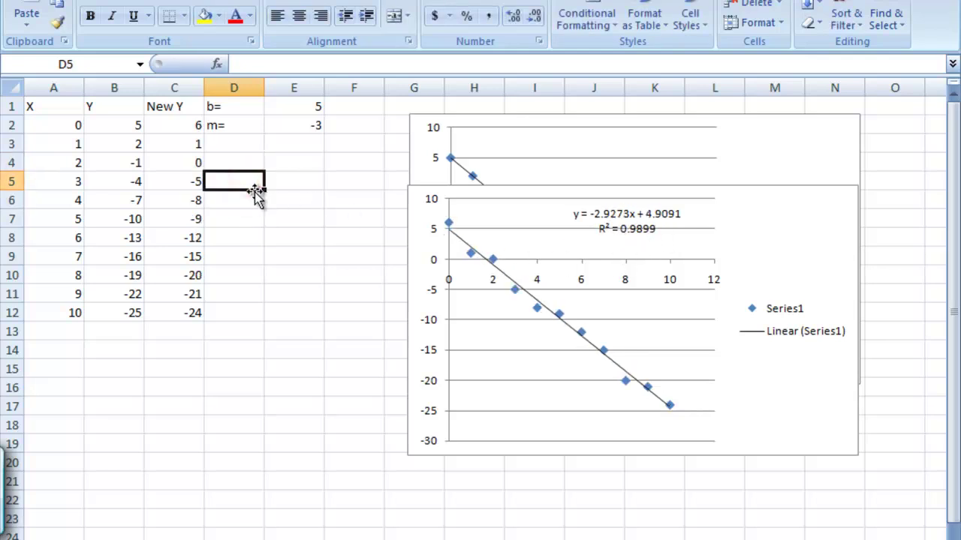